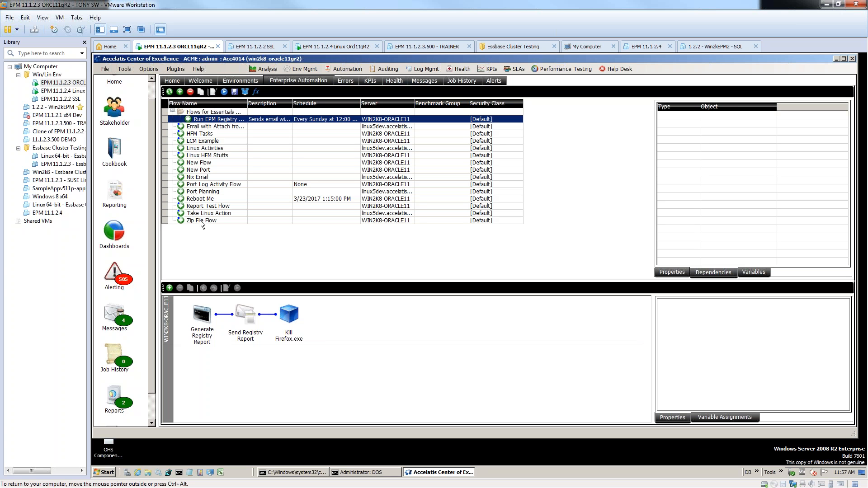
# Examine the threshold dependencies of the Take Linux Action flow.
pyautogui.click(206, 215)
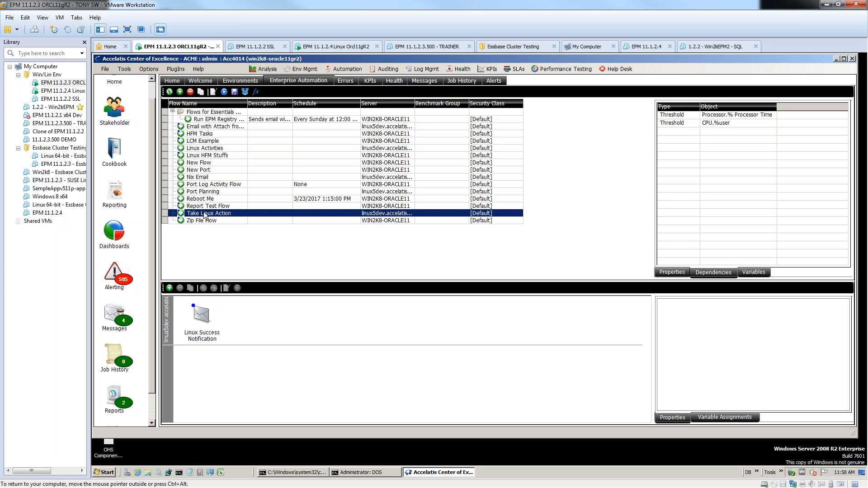
pyautogui.click(682, 273)
pyautogui.click(704, 274)
pyautogui.click(728, 116)
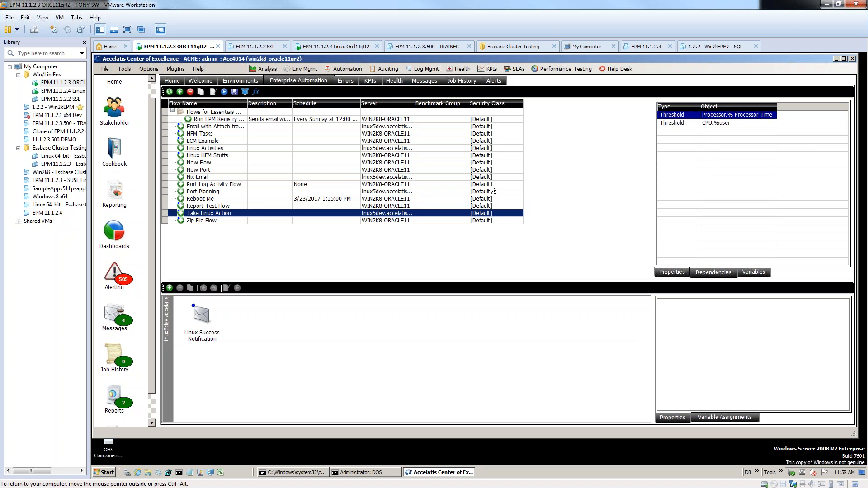
pyautogui.click(714, 124)
pyautogui.click(717, 117)
pyautogui.click(722, 123)
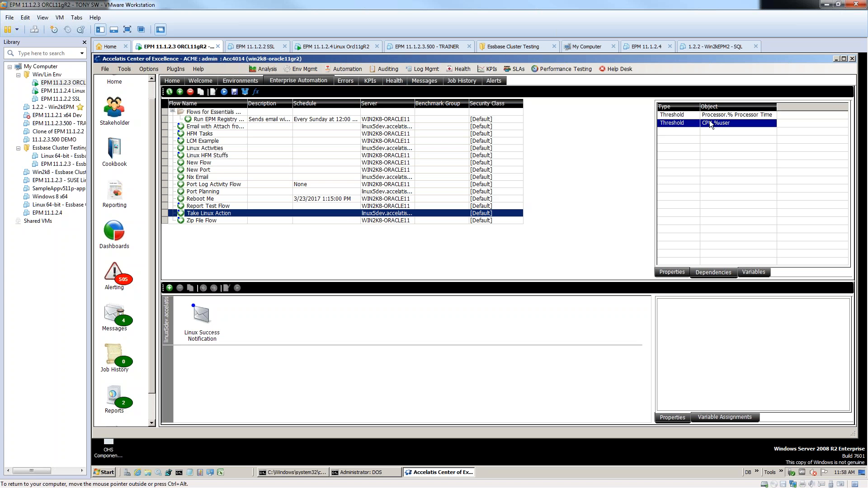
pyautogui.click(715, 116)
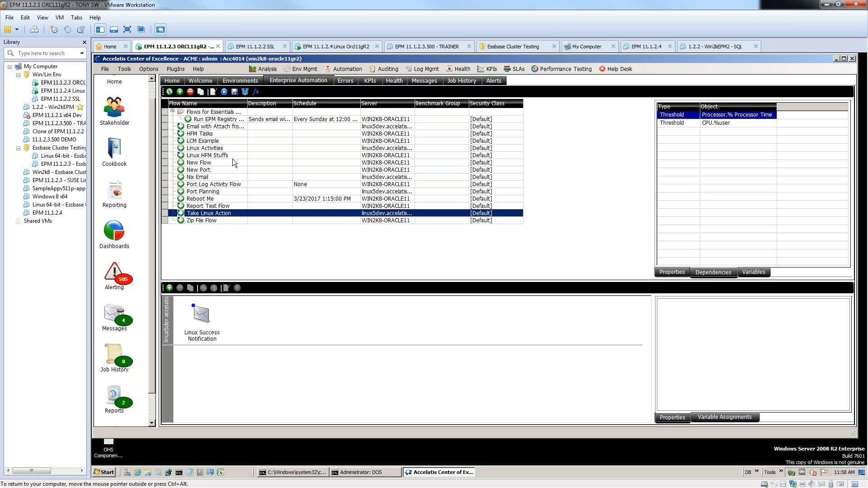
# Show the variables defined for the Linux HFM Stuffs flow.
pyautogui.click(214, 156)
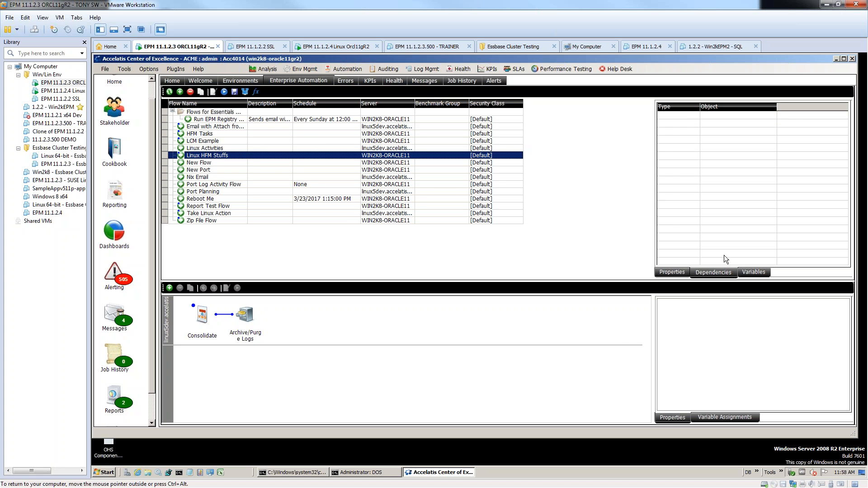
pyautogui.click(753, 271)
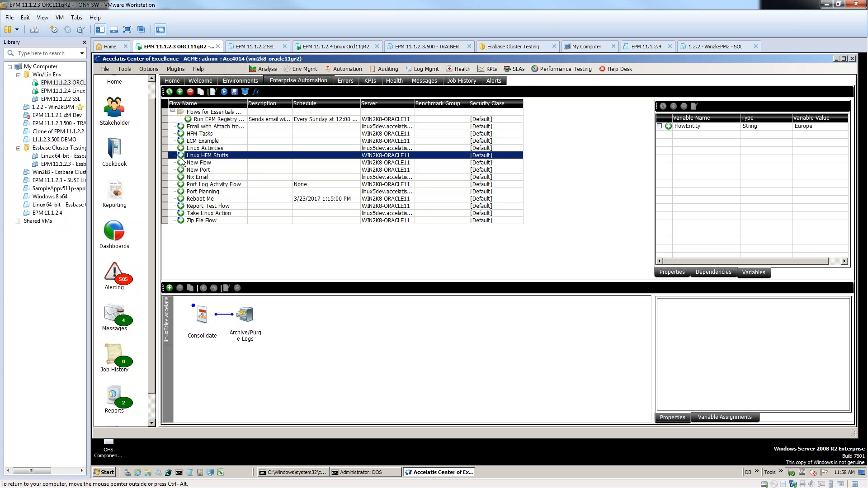
pyautogui.click(716, 273)
pyautogui.click(753, 273)
# Open the properties of the Consolidate task and review its scenario and year selections.
pyautogui.click(201, 316)
pyautogui.doubleClick(202, 316)
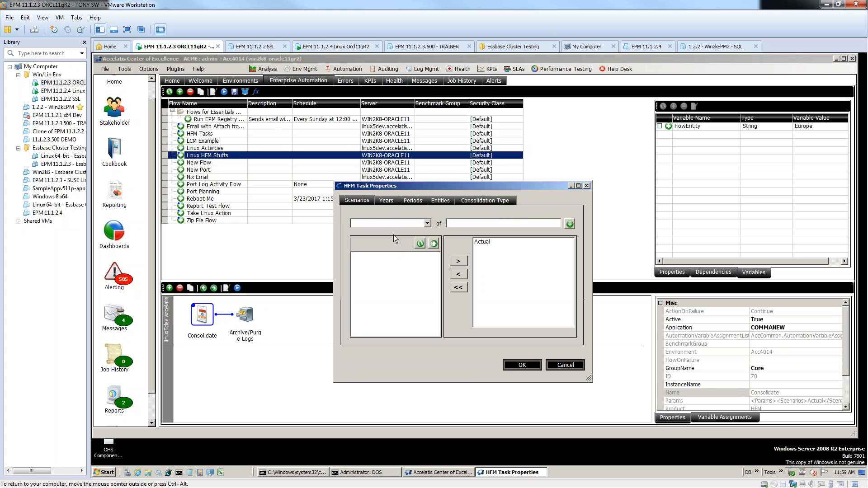
pyautogui.click(387, 200)
pyautogui.click(492, 242)
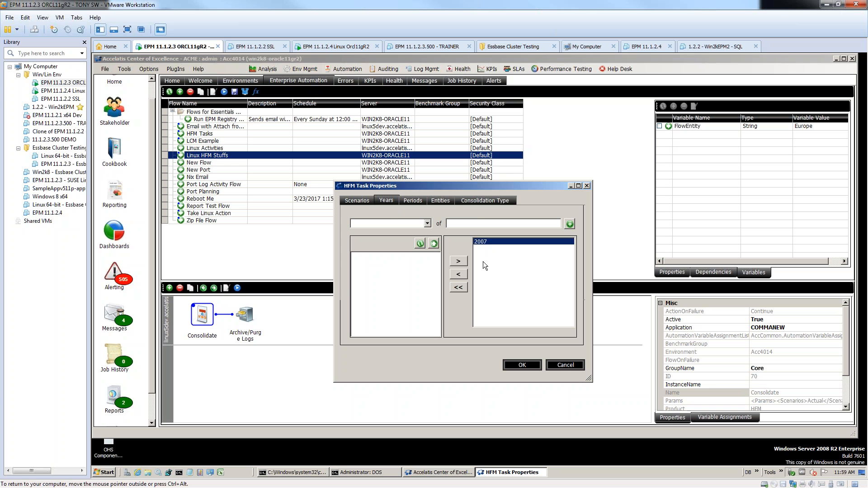
# Remove Europe.UK from the Consolidate task's selected entities and accept the task properties.
pyautogui.click(447, 200)
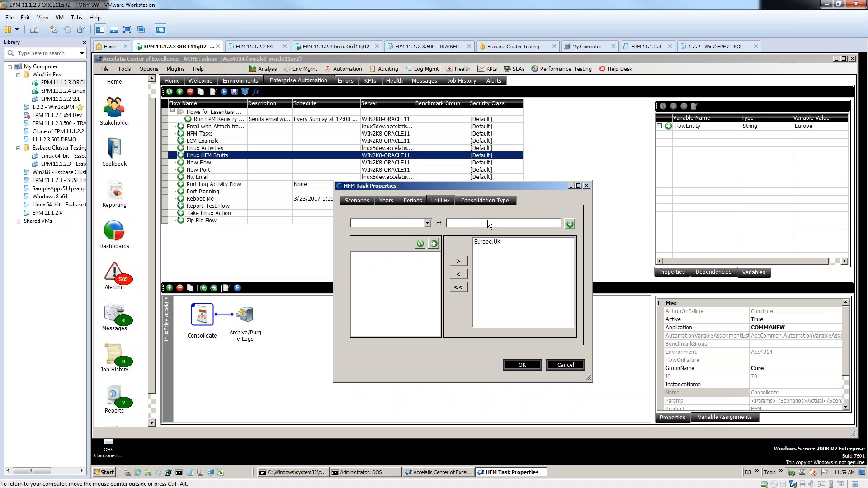
pyautogui.click(460, 272)
pyautogui.click(520, 364)
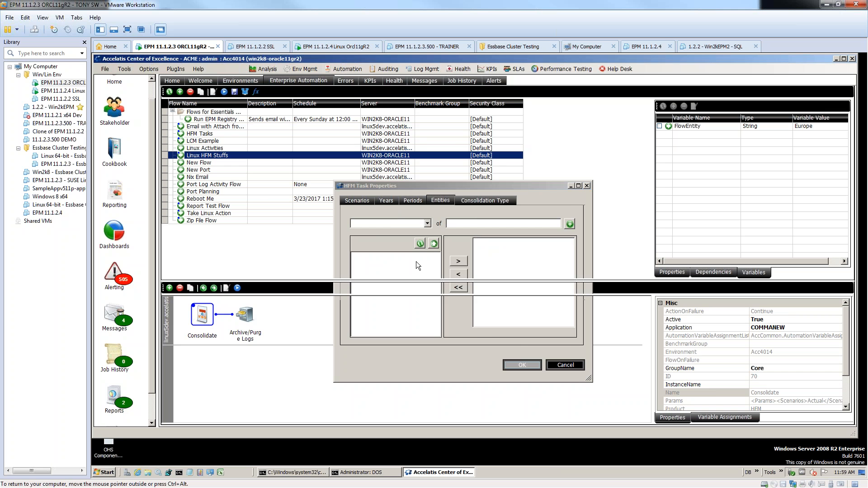
pyautogui.click(541, 411)
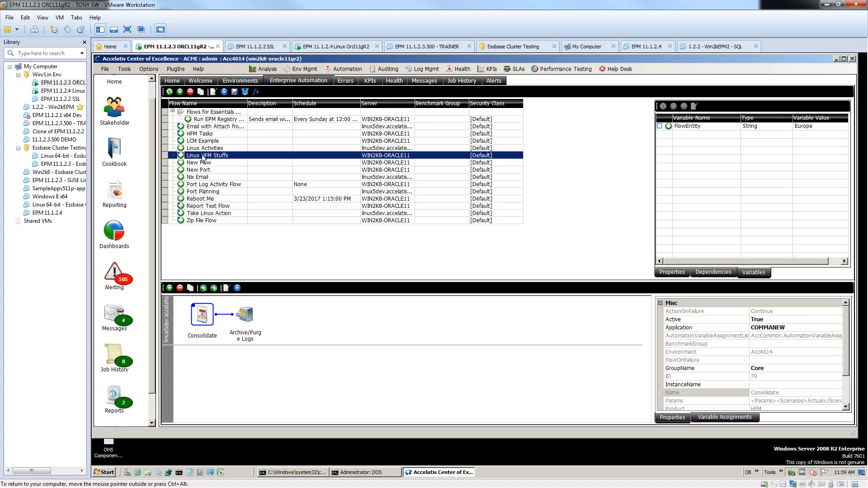
# Widen the Flow Name column so full names fit, and select the Run EPM Registry Report flow.
pyautogui.click(207, 113)
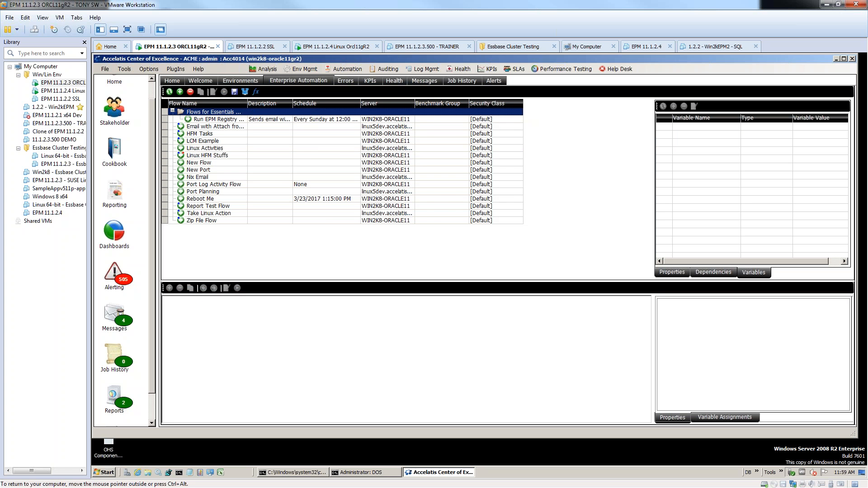
pyautogui.moveTo(248, 103); pyautogui.dragTo(291, 98)
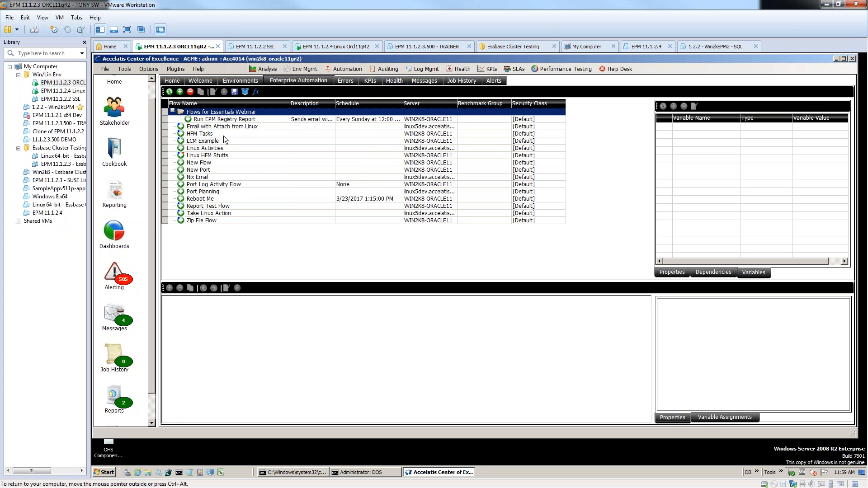
pyautogui.click(225, 120)
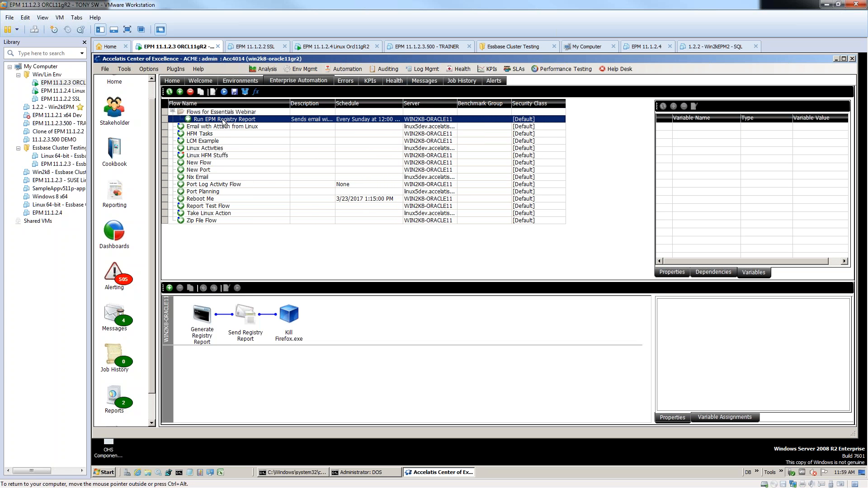
pyautogui.click(204, 221)
pyautogui.rightClick(199, 221)
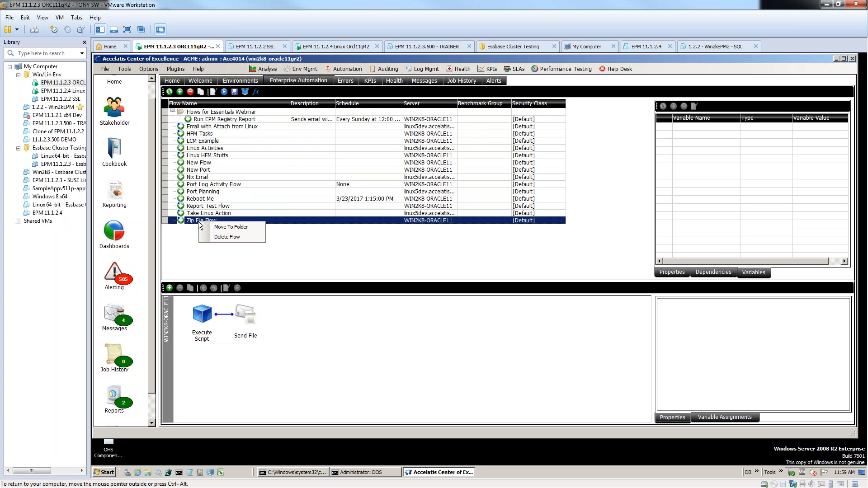
pyautogui.click(225, 228)
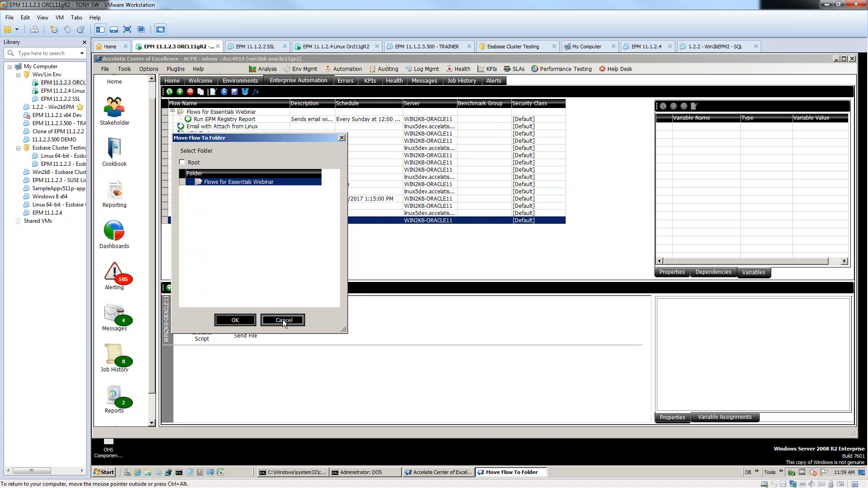
pyautogui.click(283, 319)
# Add a new folder named test to the flow list.
pyautogui.rightClick(229, 246)
pyautogui.rightClick(189, 234)
pyautogui.click(213, 240)
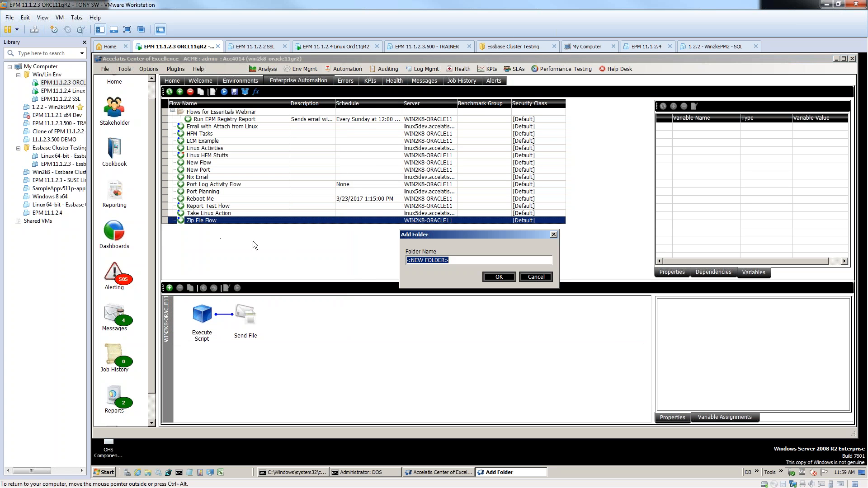
pyautogui.write('test')
pyautogui.click(498, 276)
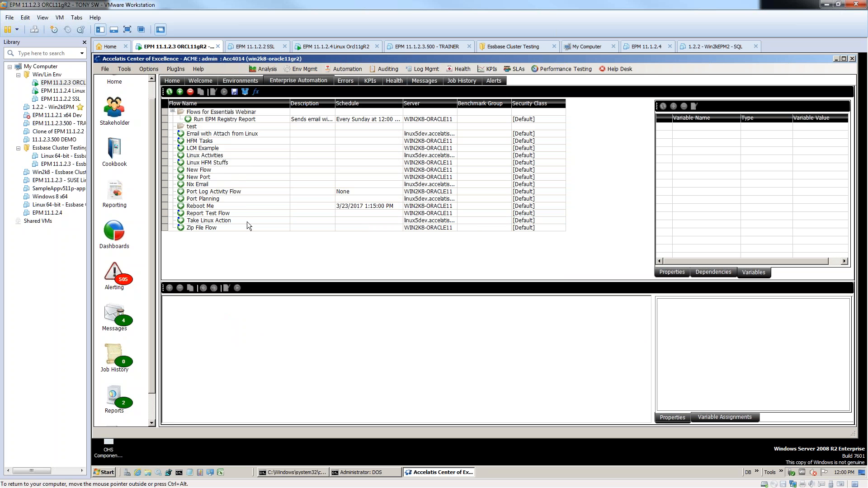
# Run the Run EPM Registry Report flow immediately.
pyautogui.click(220, 120)
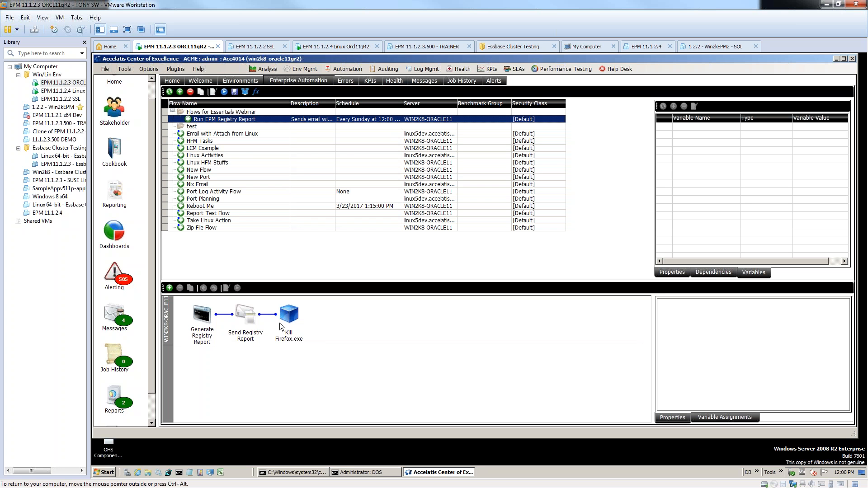
pyautogui.click(225, 92)
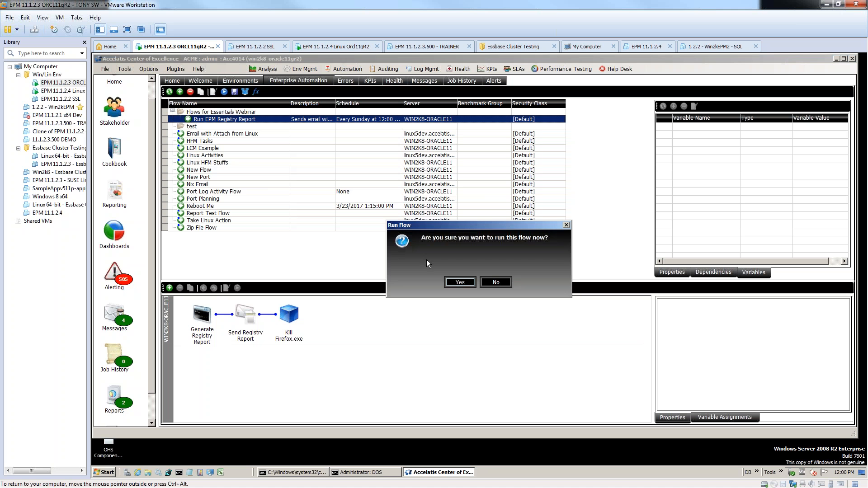
pyautogui.click(458, 282)
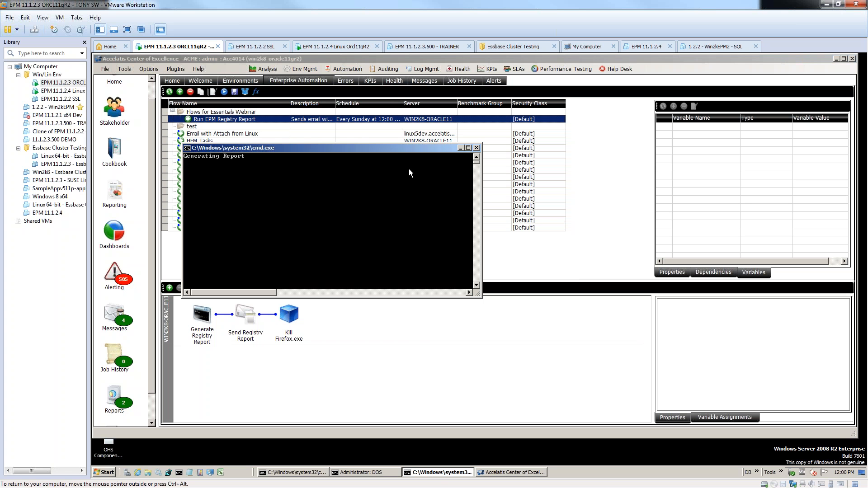
# Monitor the progress of the Run EPM Registry Report tasks in the Job Manager, refreshing repeatedly, and close it when done.
pyautogui.click(246, 91)
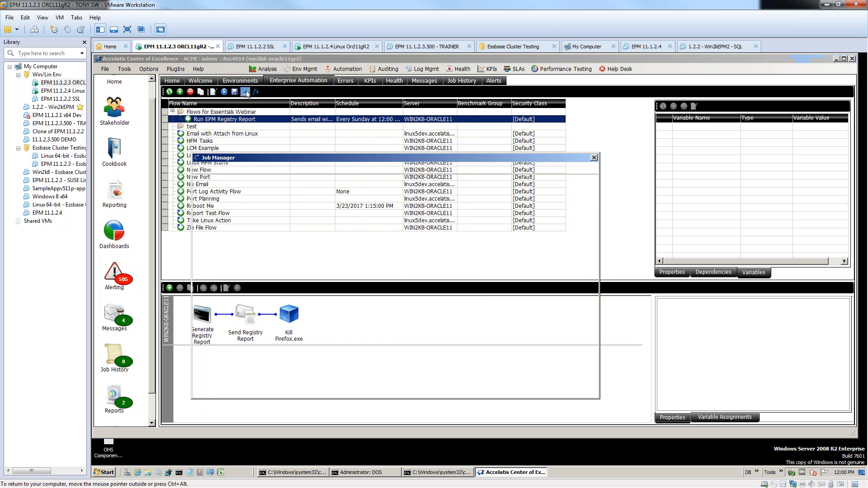
pyautogui.moveTo(259, 156); pyautogui.dragTo(393, 114)
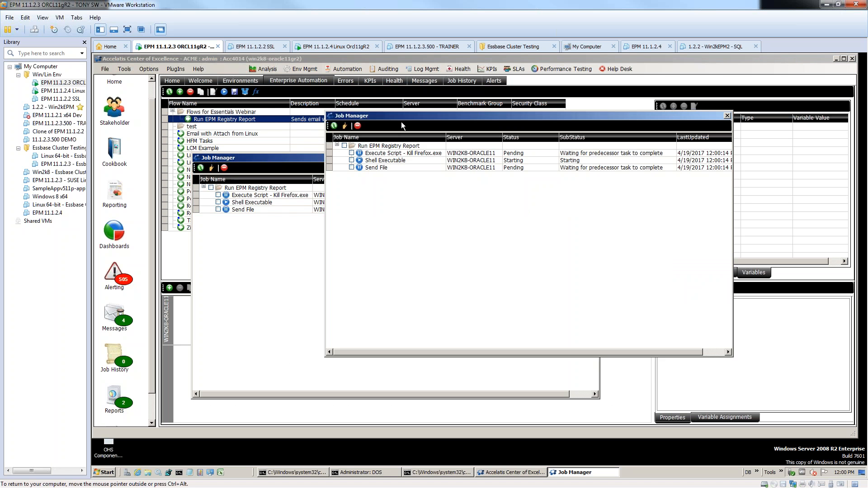
pyautogui.click(407, 161)
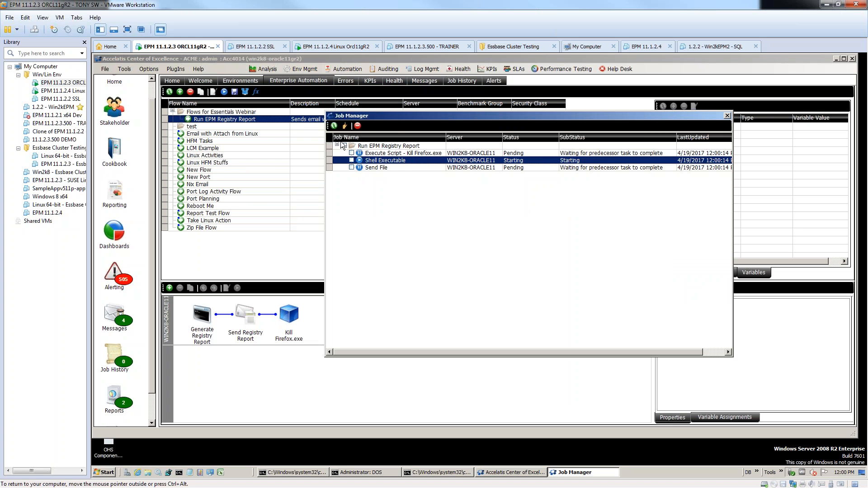
pyautogui.click(334, 127)
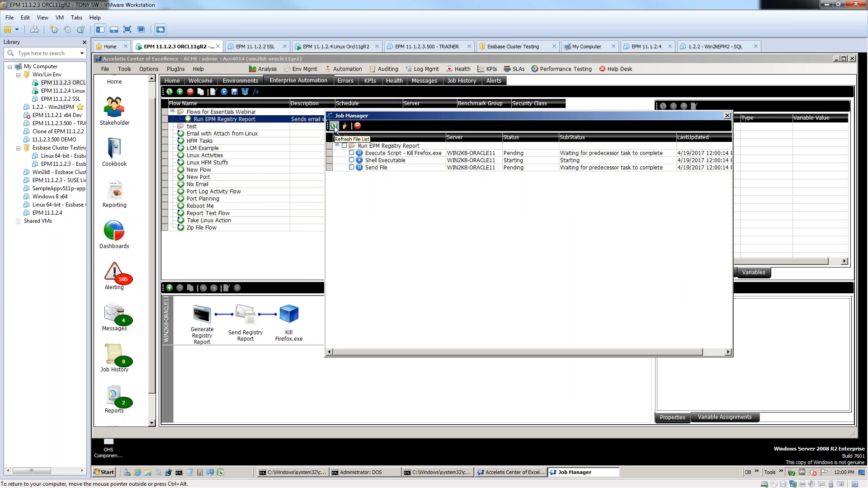
pyautogui.click(335, 127)
pyautogui.click(335, 126)
pyautogui.click(335, 127)
pyautogui.click(335, 127)
pyautogui.click(335, 127)
pyautogui.click(334, 127)
pyautogui.click(335, 127)
pyautogui.click(335, 127)
pyautogui.click(334, 127)
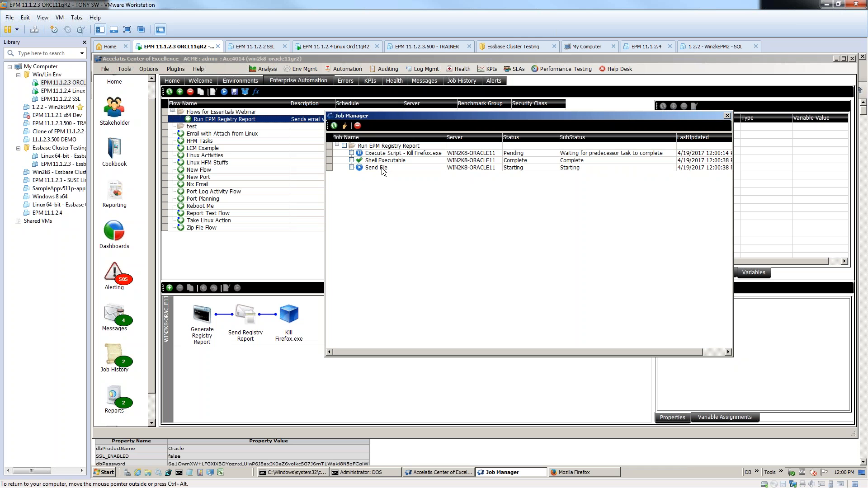
pyautogui.click(334, 128)
pyautogui.click(334, 129)
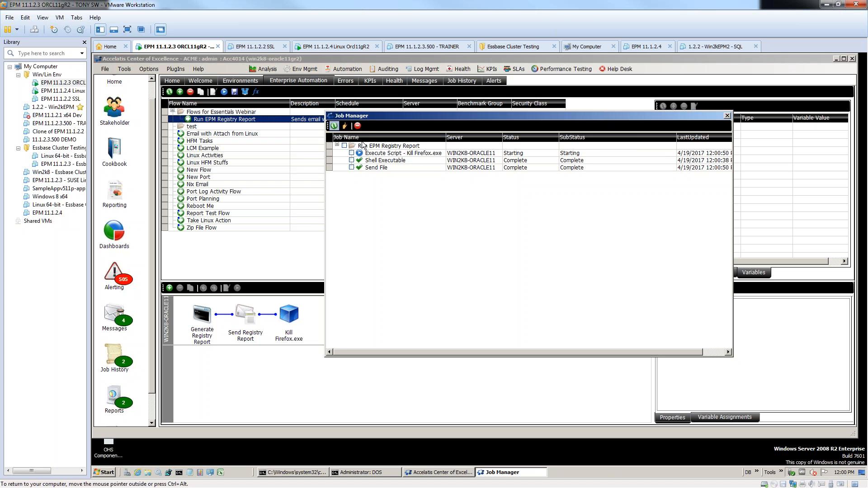
pyautogui.click(334, 126)
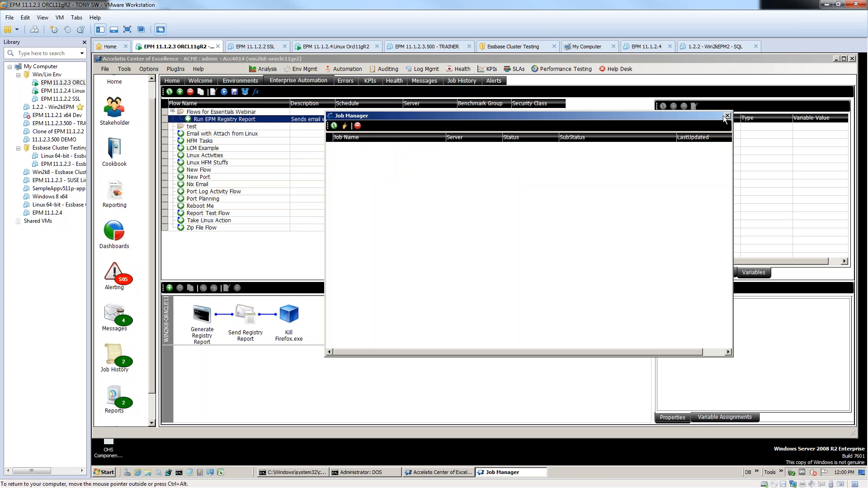
pyautogui.click(727, 116)
# Refresh the job history and inspect the flow start and Shell Executable entries of the Run EPM Registry Report run.
pyautogui.click(474, 81)
pyautogui.click(169, 91)
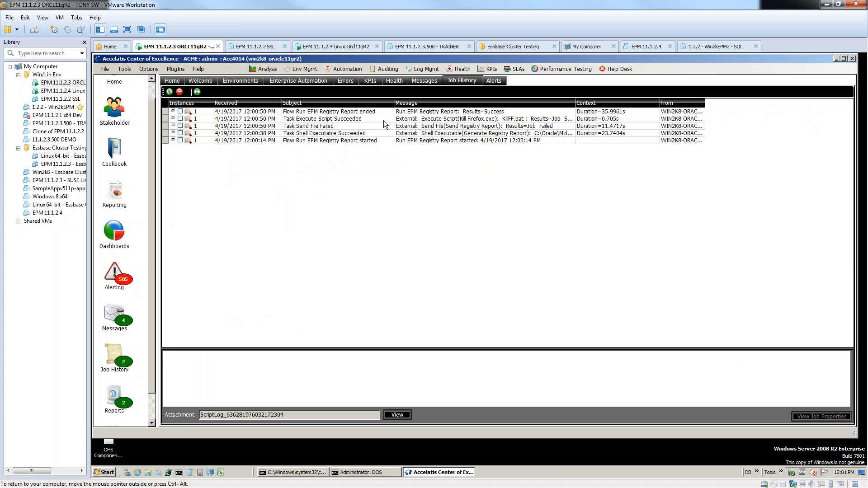
pyautogui.click(362, 141)
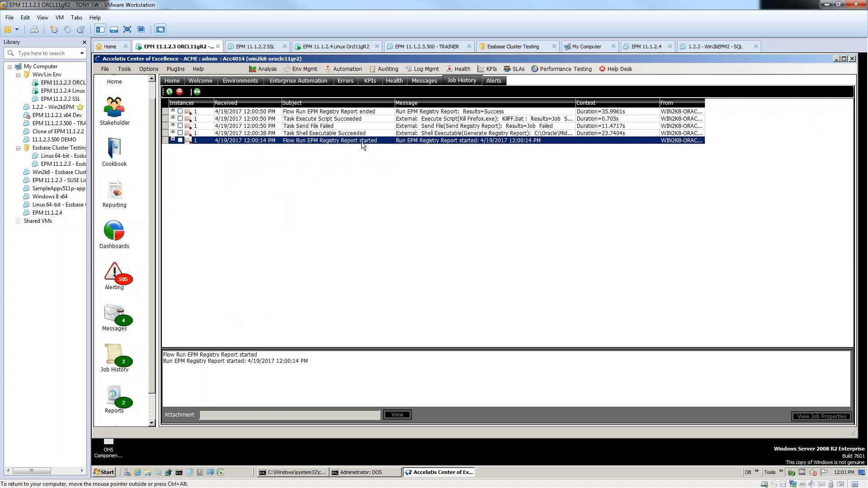
pyautogui.click(364, 133)
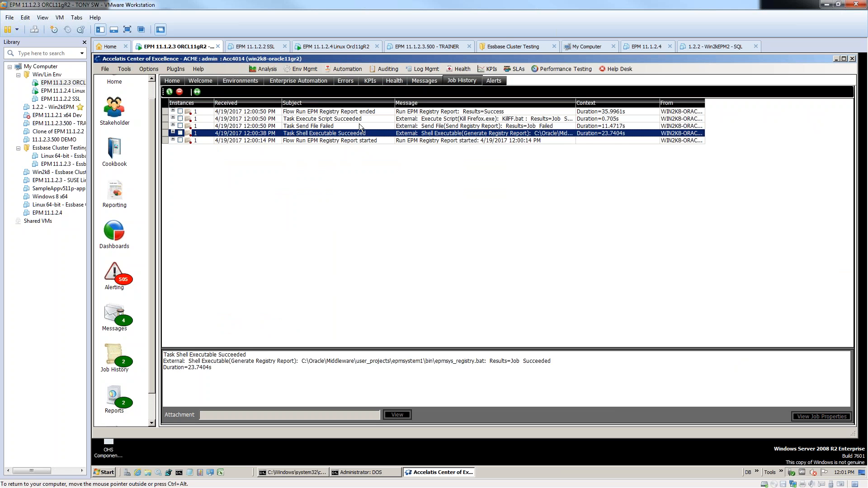
# View the script log attached to the Execute Script entry for Kill Firefox.exe, and close it after reading.
pyautogui.click(357, 119)
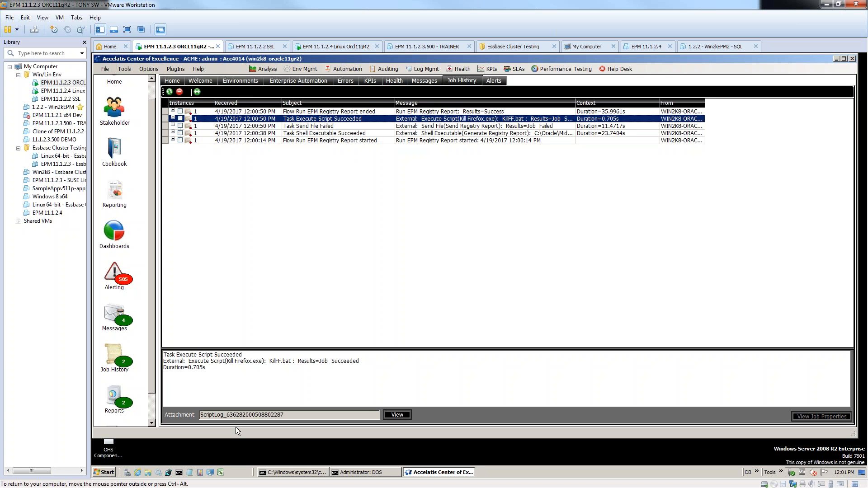
pyautogui.click(397, 414)
pyautogui.click(465, 282)
pyautogui.moveTo(316, 88); pyautogui.dragTo(446, 165)
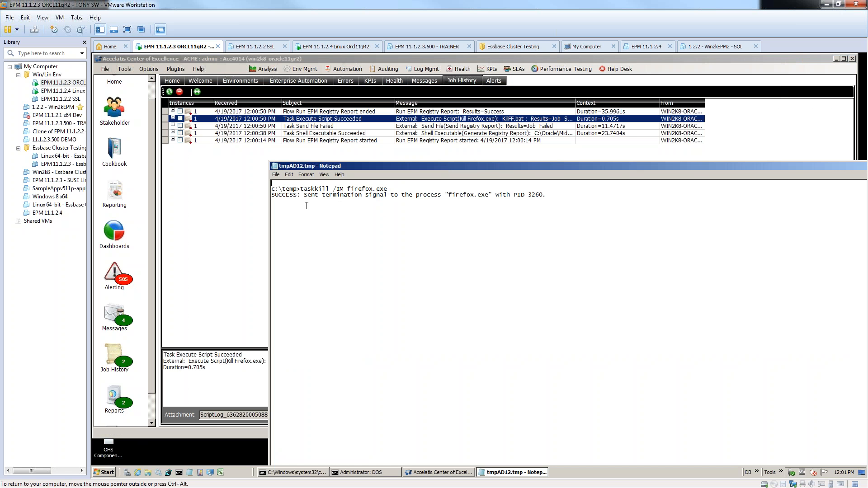
pyautogui.moveTo(579, 169); pyautogui.dragTo(406, 158)
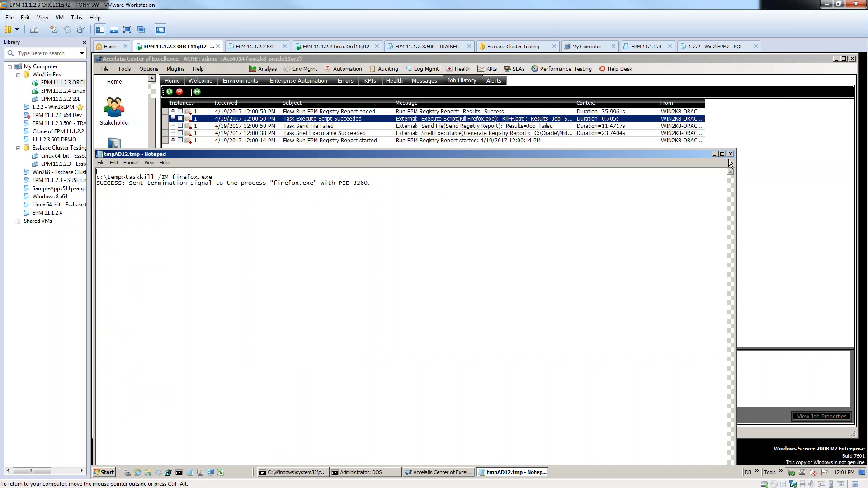
pyautogui.click(732, 154)
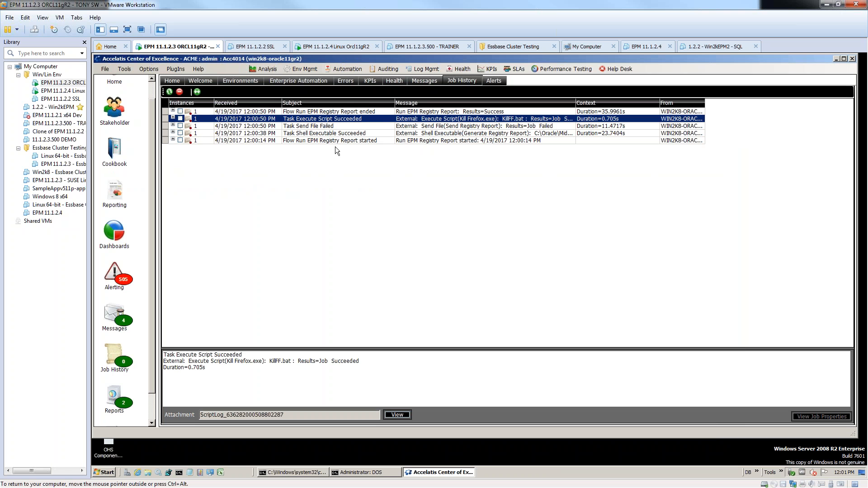
# Return to the Enterprise Automation flow list and minimize the virtual machine window to reveal the presentation.
pyautogui.click(307, 80)
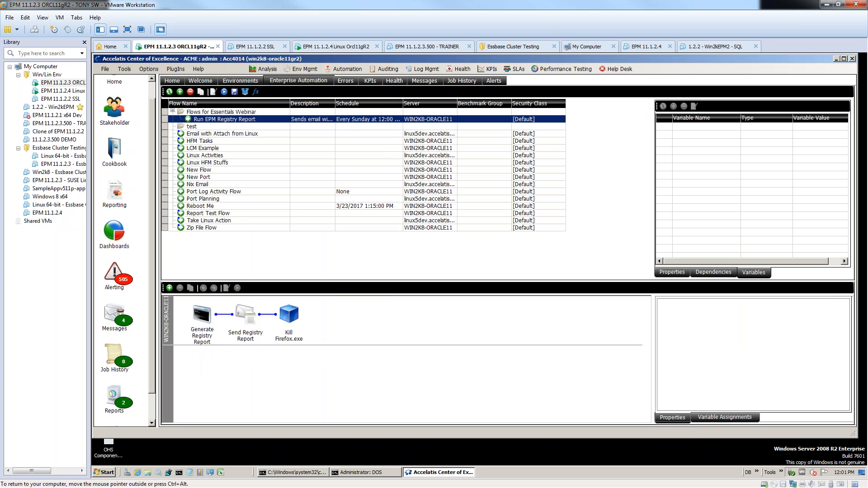
pyautogui.click(825, 6)
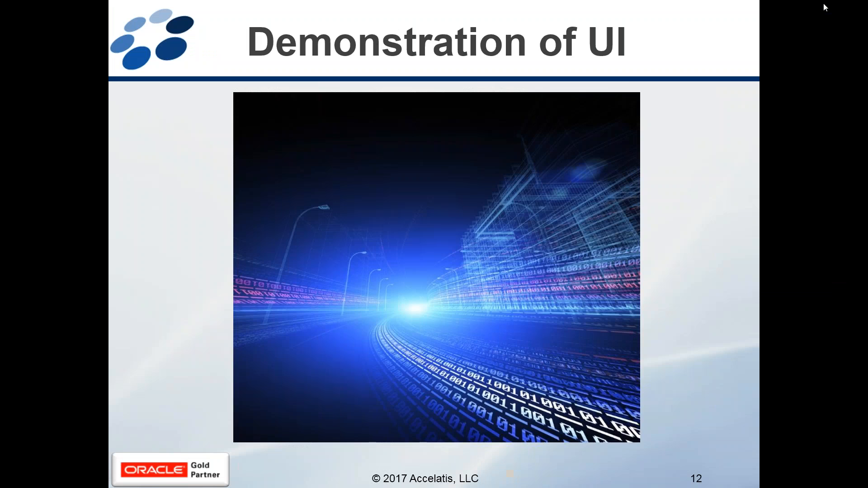
pyautogui.click(559, 194)
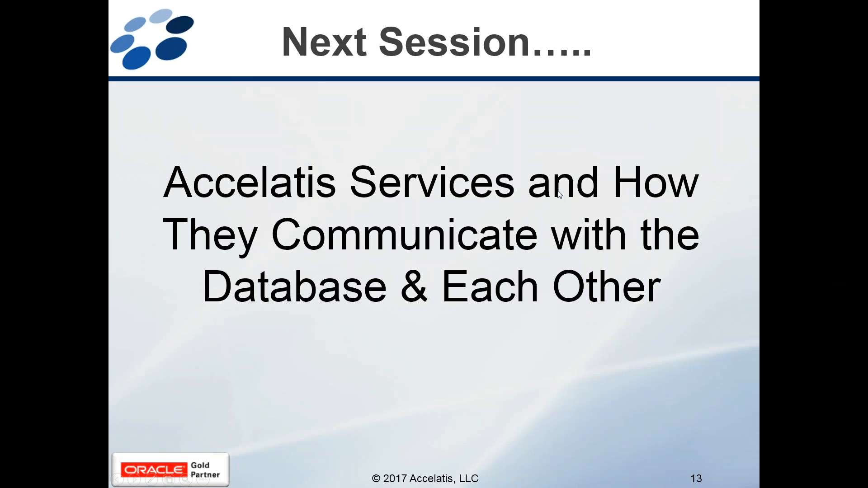